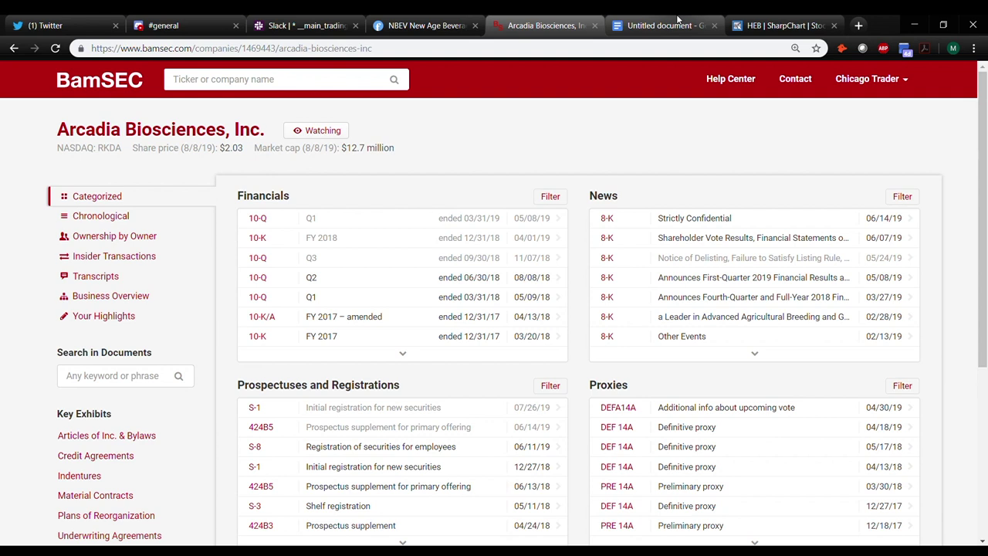
# Switch to the 'Untitled document' Google Docs notes with the dilution checklist
pyautogui.click(664, 25)
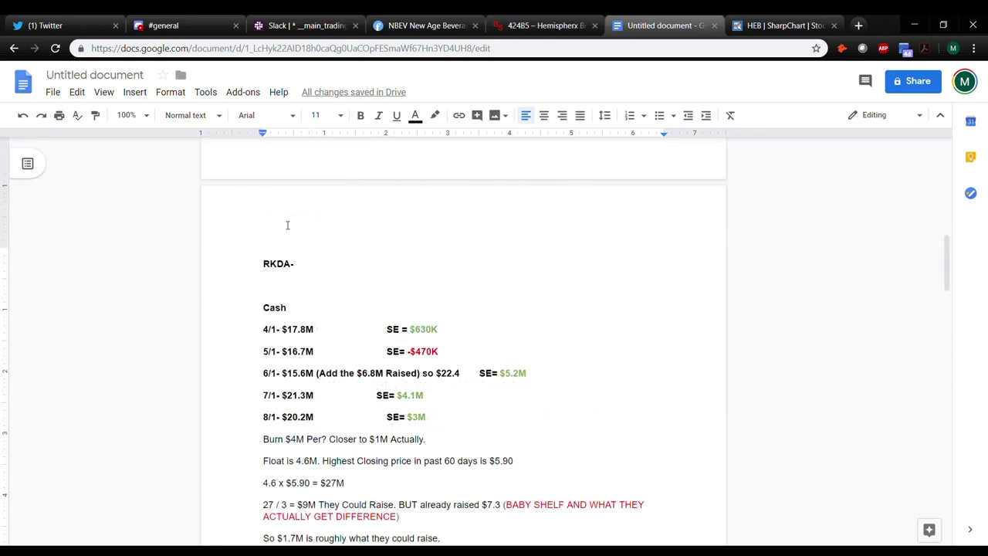
# Search ticker 'rkda' and open Arcadia's May 2019 Notice of Delisting 8-K at Item 3.01
pyautogui.click(515, 25)
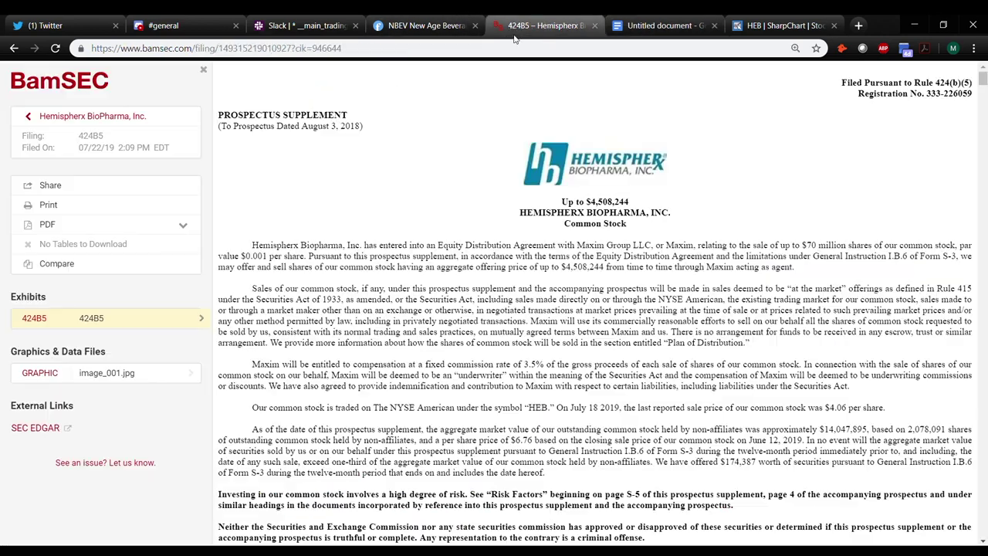
pyautogui.click(120, 116)
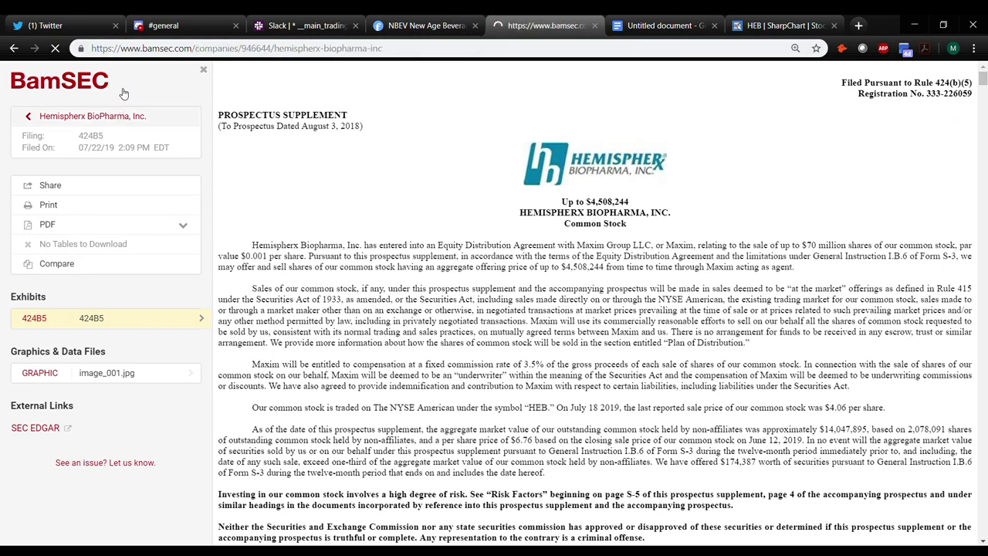
pyautogui.write('rkda')
pyautogui.press('Return')
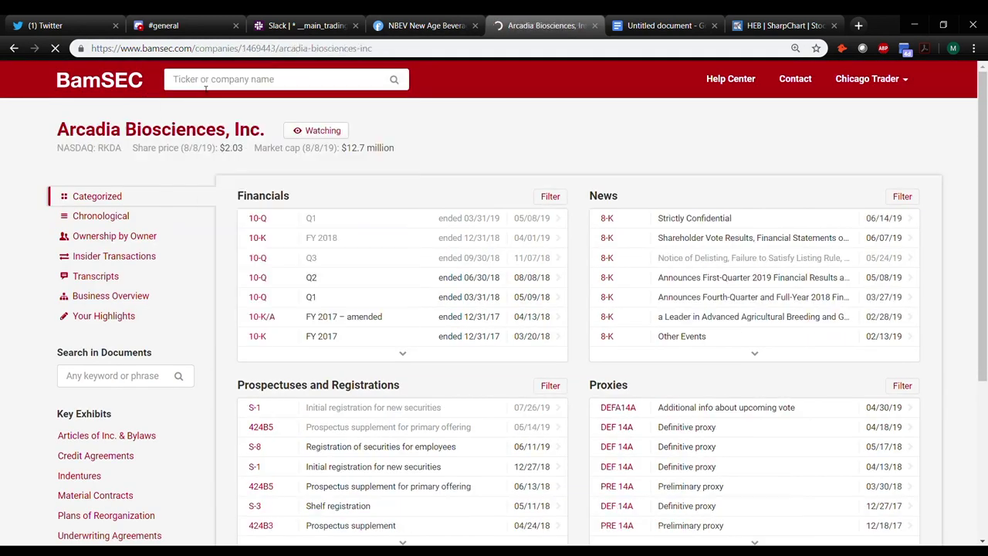
pyautogui.click(788, 263)
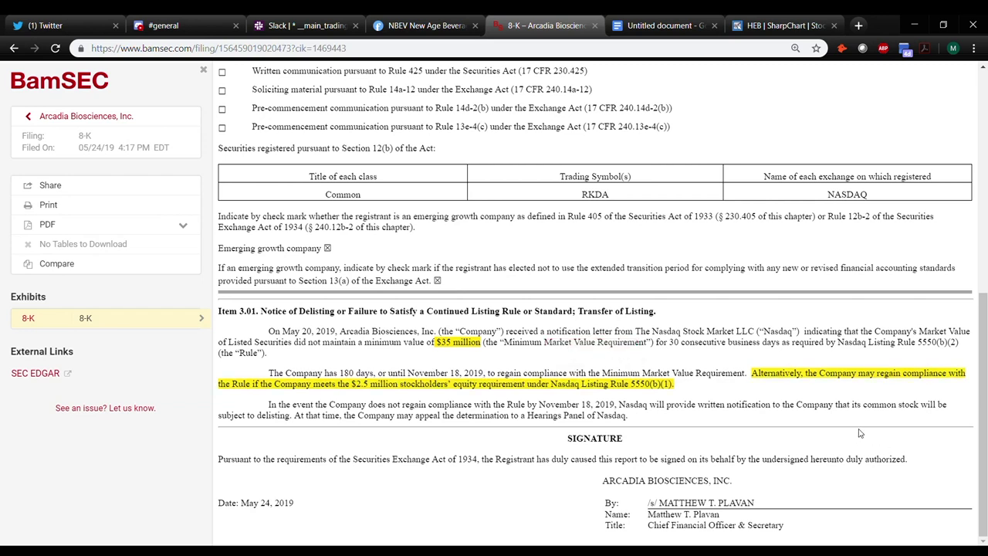
pyautogui.moveTo(764, 381)
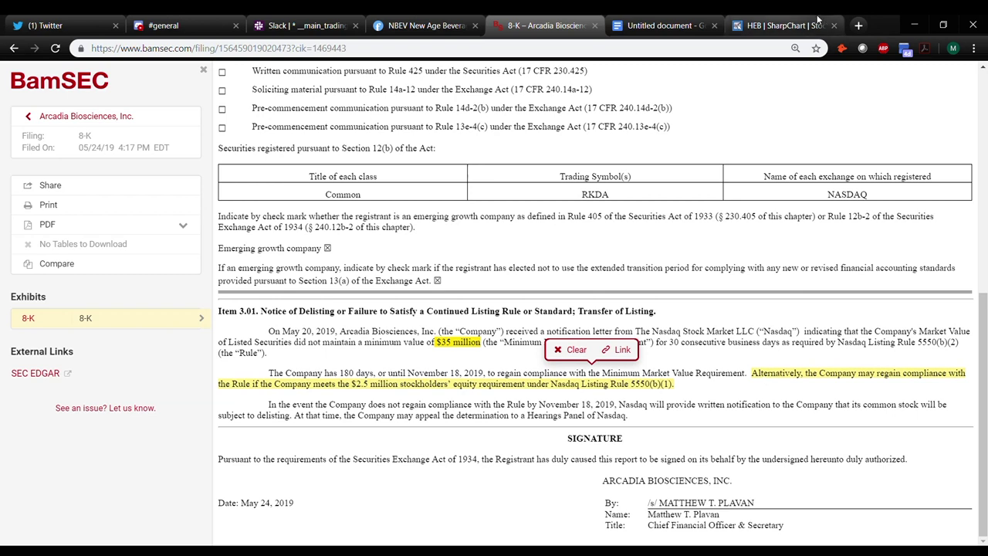
# Check the notes' delisting rules ($1 bid plus $35M MVLS, $2.5M equity or $500K income) against the 8-K
pyautogui.click(664, 25)
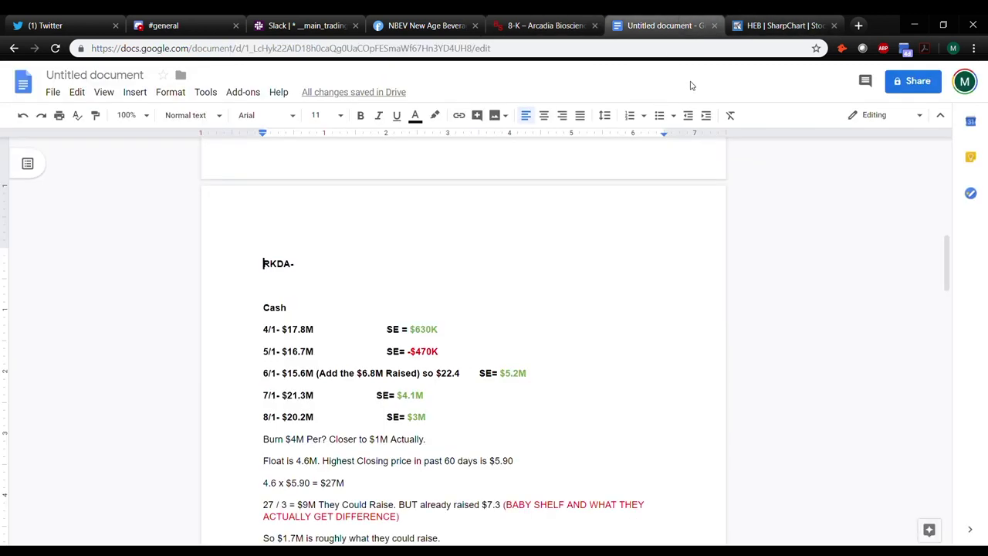
pyautogui.click(464, 246)
pyautogui.scroll(-10, 461, 253)
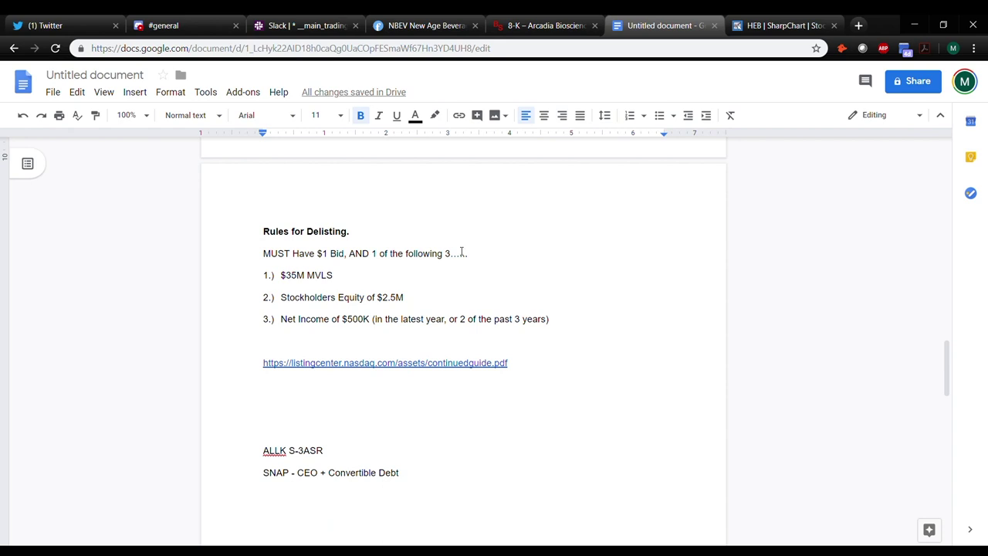
pyautogui.moveTo(272, 253); pyautogui.dragTo(343, 259)
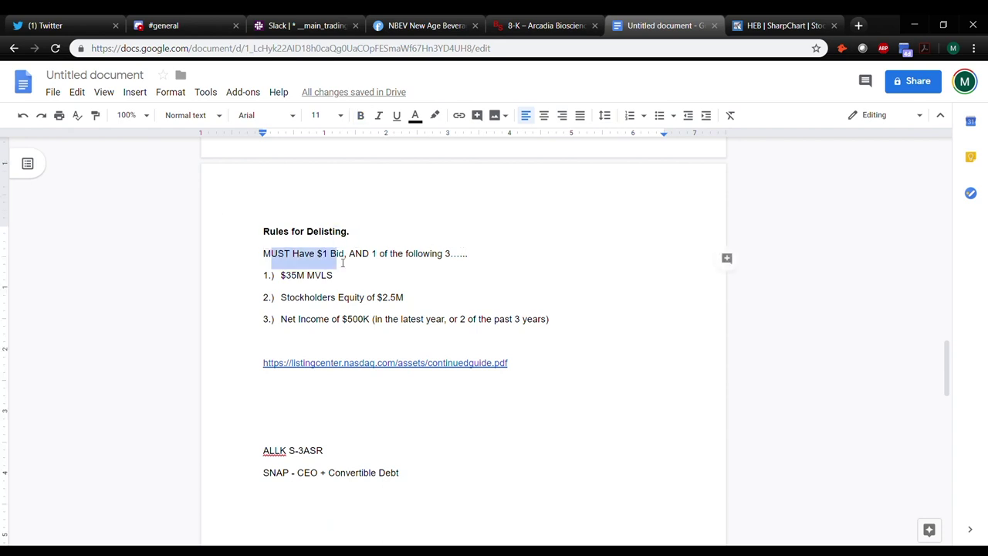
pyautogui.press('Up')
pyautogui.press('End')
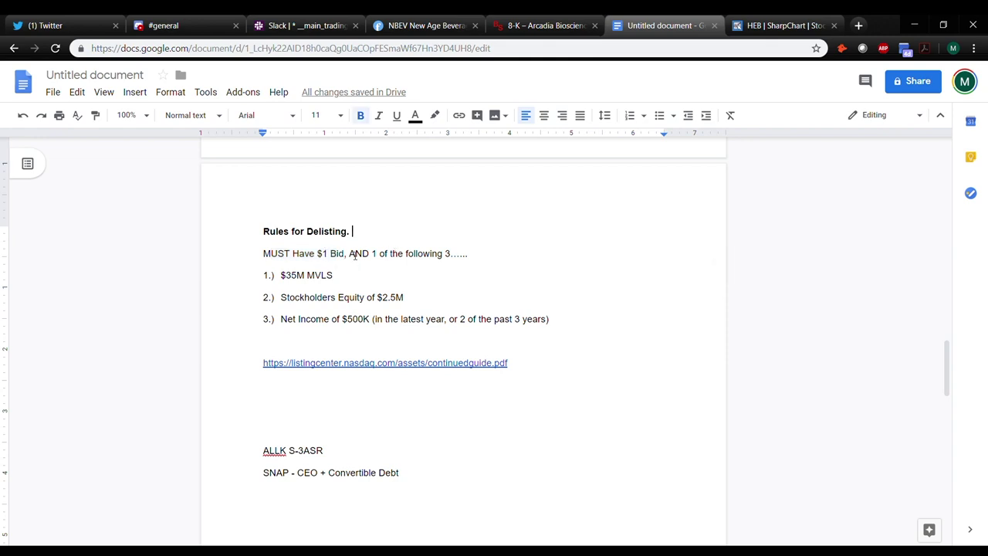
pyautogui.moveTo(354, 256); pyautogui.dragTo(420, 265)
pyautogui.click(299, 277)
pyautogui.click(544, 25)
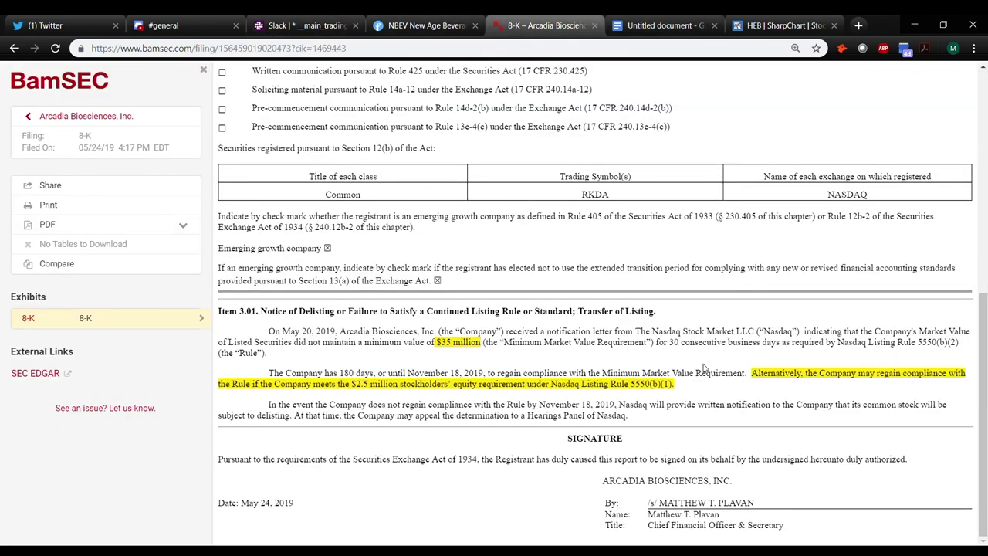
# Compare the 8-K's highlighted $35 million and $2.5 million equity requirements, then return to the notes
pyautogui.moveTo(455, 346)
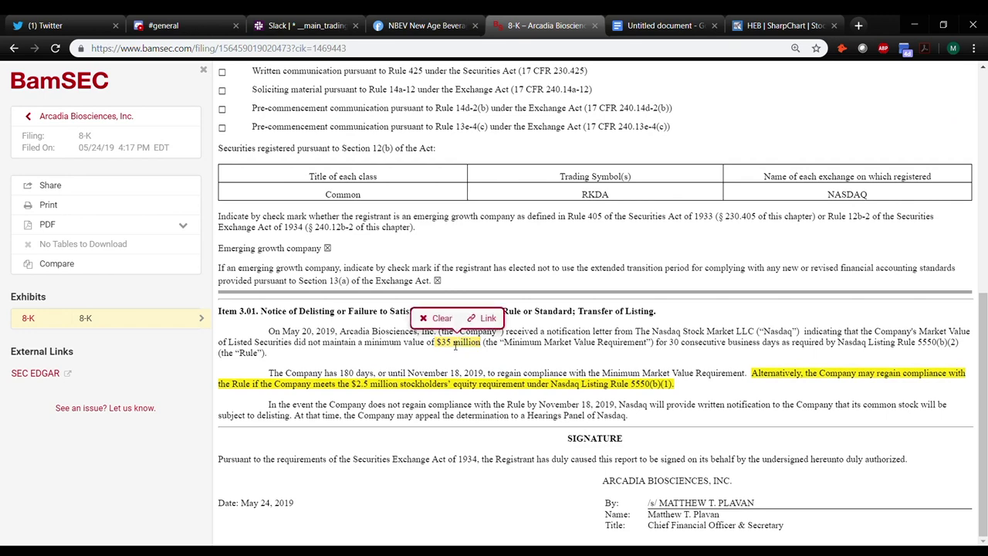
pyautogui.moveTo(359, 387)
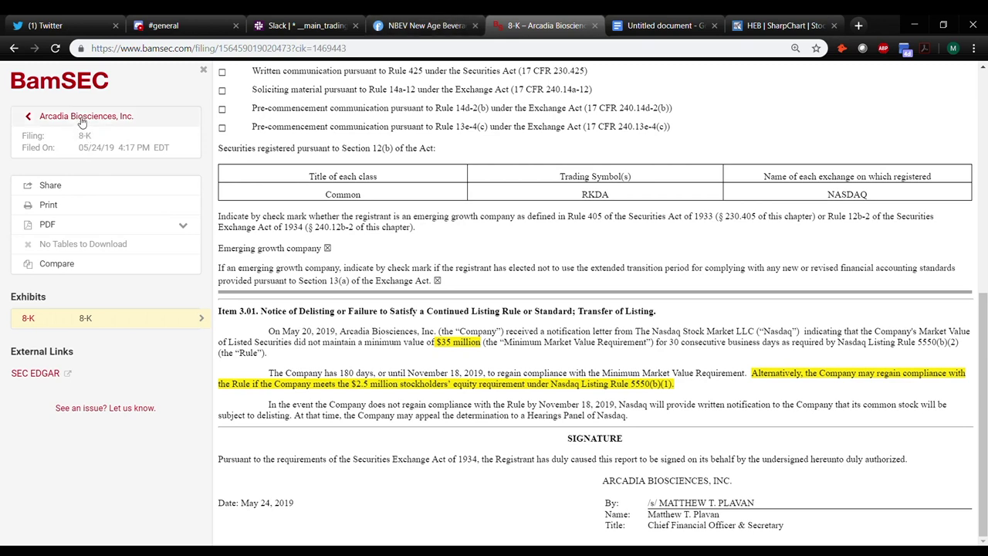
pyautogui.click(633, 26)
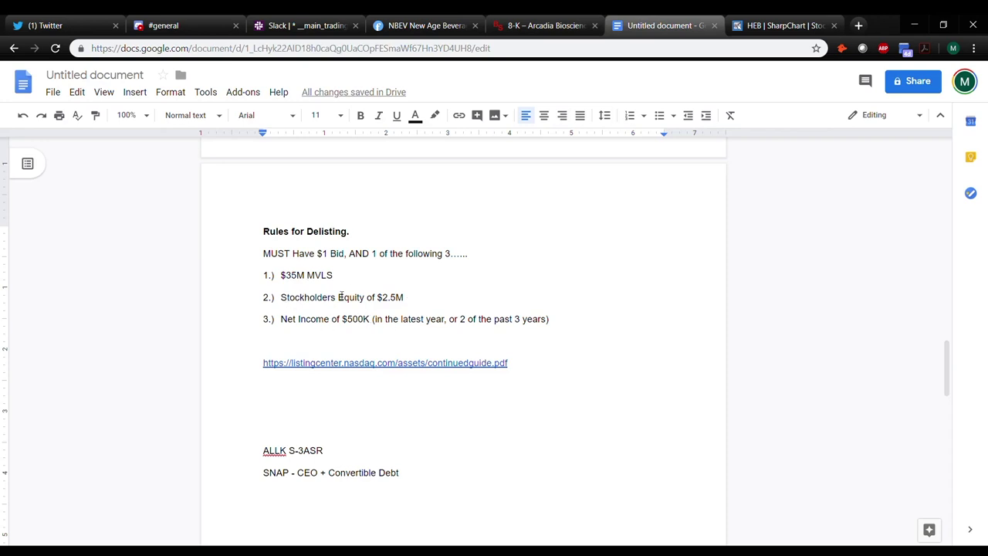
# Review the RKDA cash and stockholders' equity table, then go back to Arcadia's 8-K
pyautogui.scroll(-8, 363, 283)
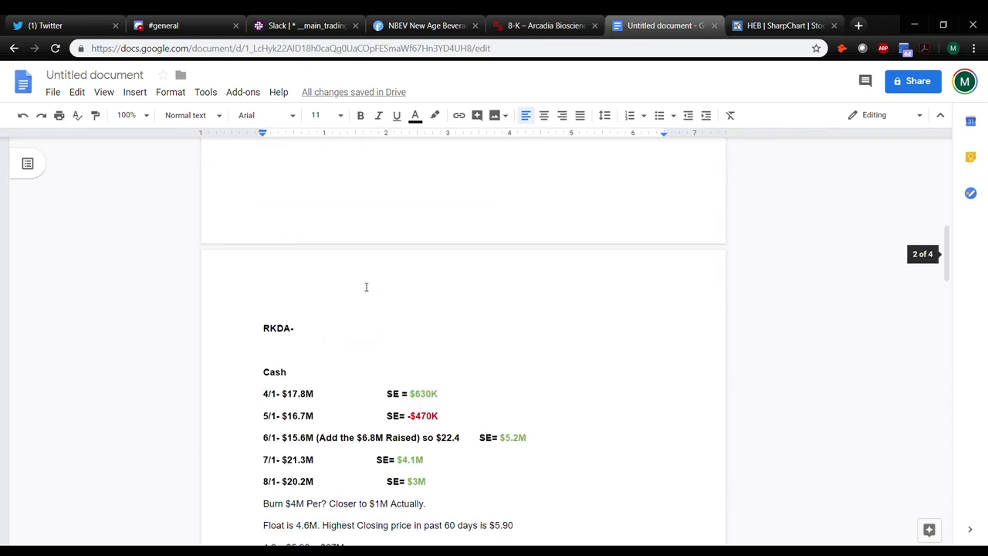
pyautogui.scroll(-2, 366, 287)
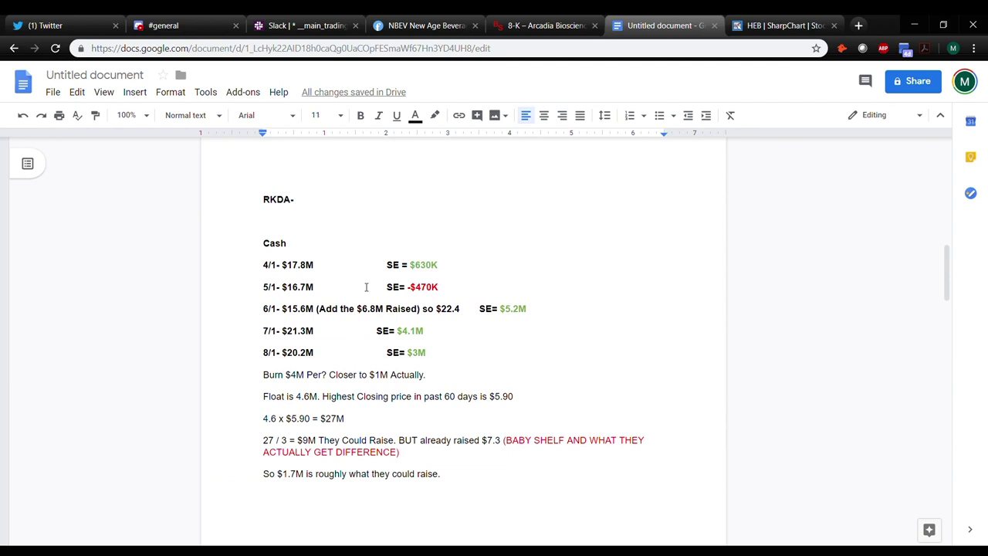
pyautogui.click(510, 26)
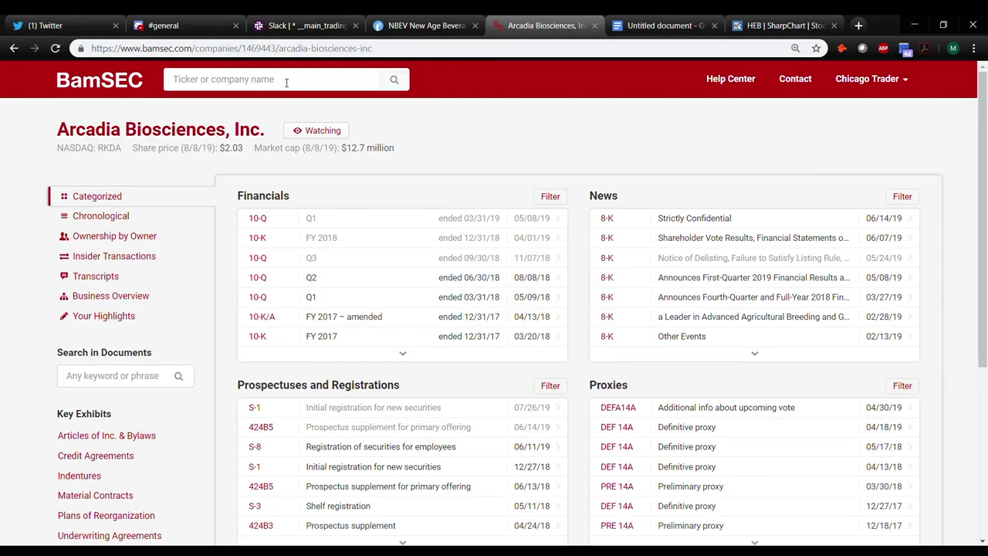
# Go back to Arcadia's company page and open the Q1 2019 10-Q
pyautogui.click(286, 83)
pyautogui.write('fkda')
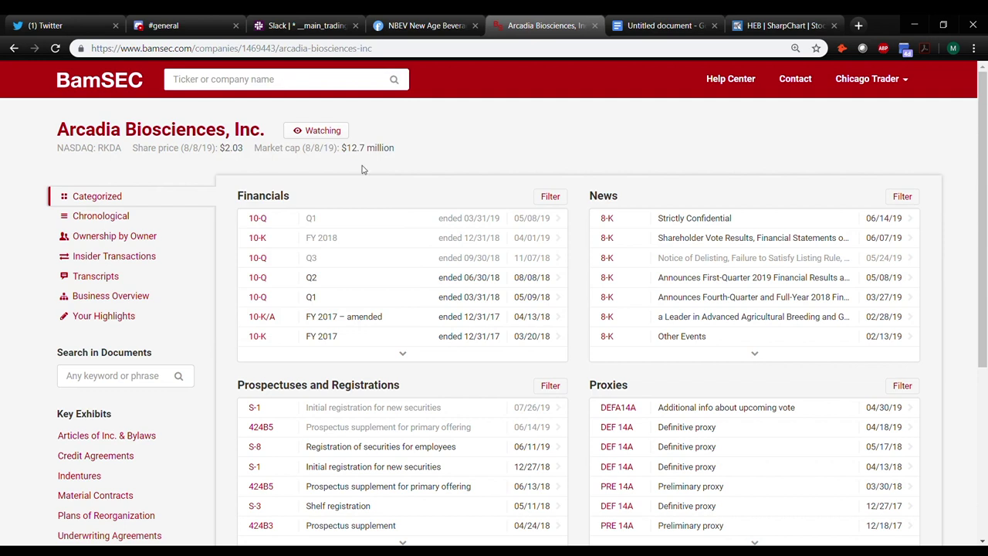
pyautogui.click(334, 223)
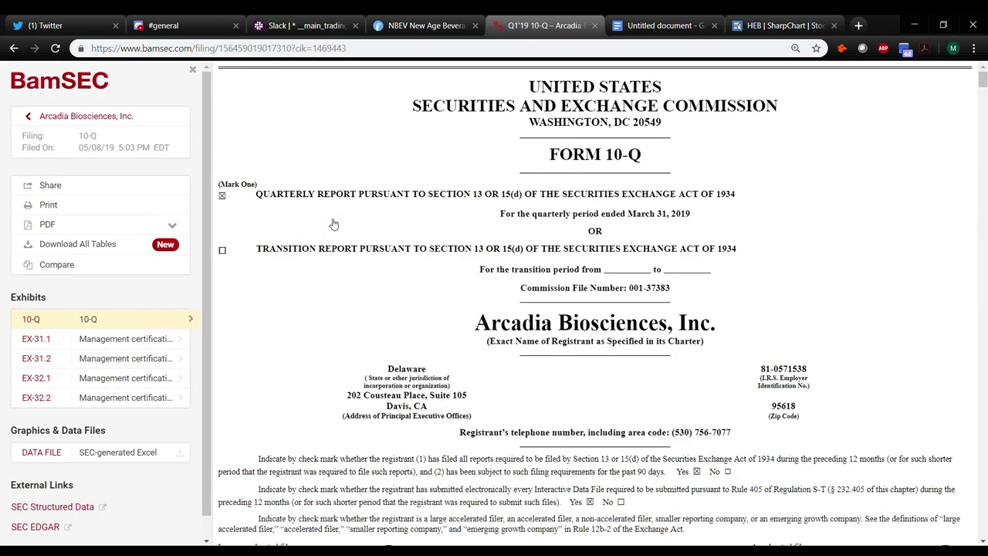
# Check the 10-Q's $633K stockholders' equity and 12,612 net loss, then open the company page in a new tab
pyautogui.scroll(-20, 333, 223)
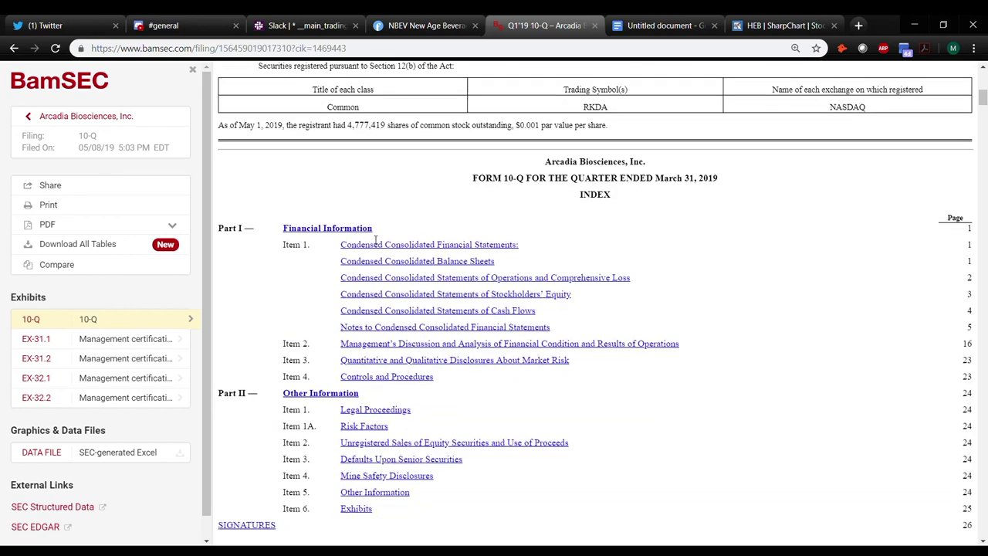
pyautogui.scroll(-9, 371, 232)
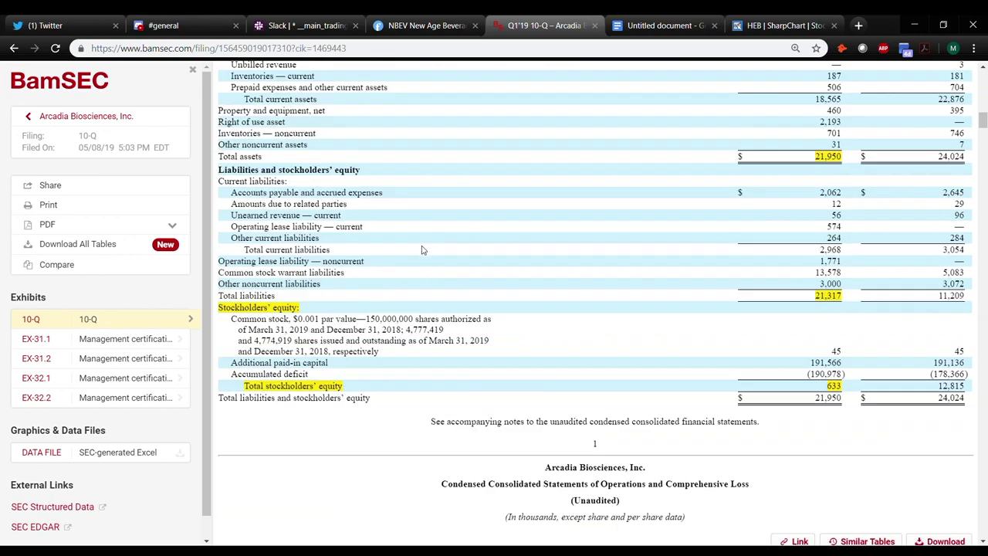
pyautogui.scroll(1, 808, 306)
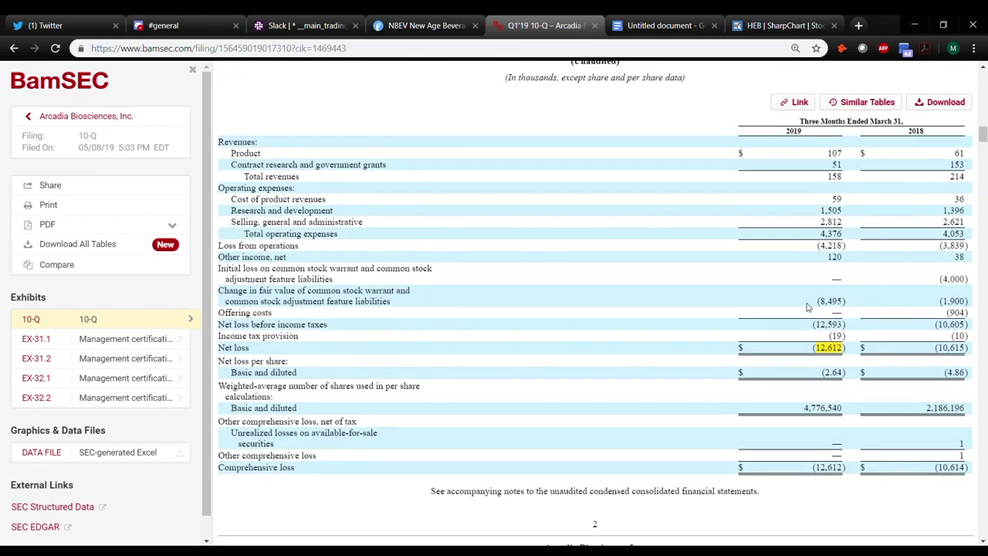
pyautogui.click(825, 352)
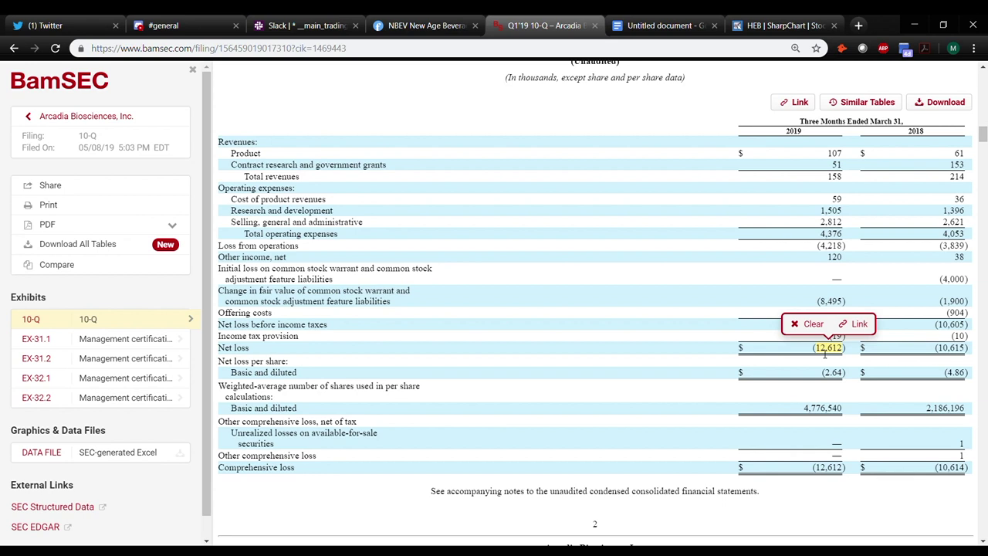
pyautogui.middleClick(116, 120)
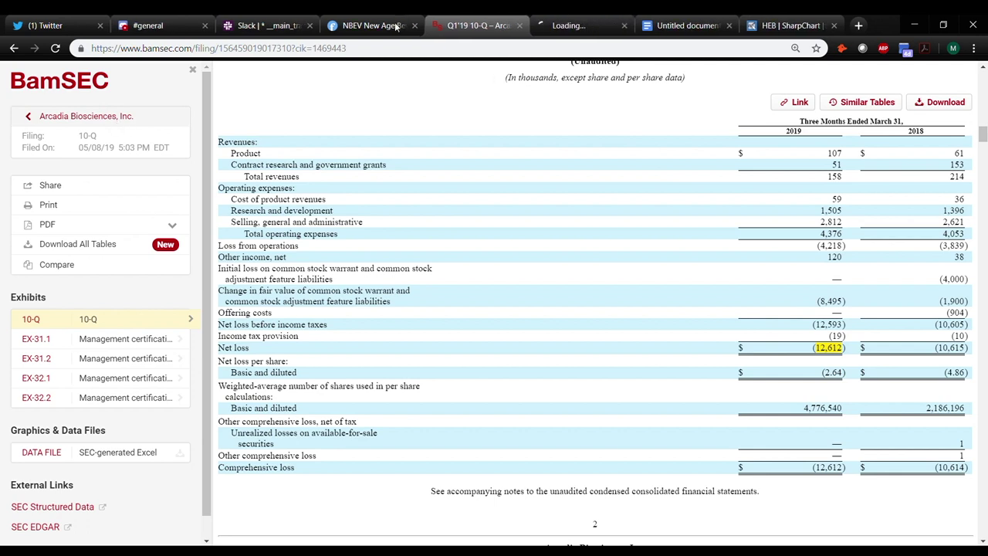
pyautogui.click(626, 18)
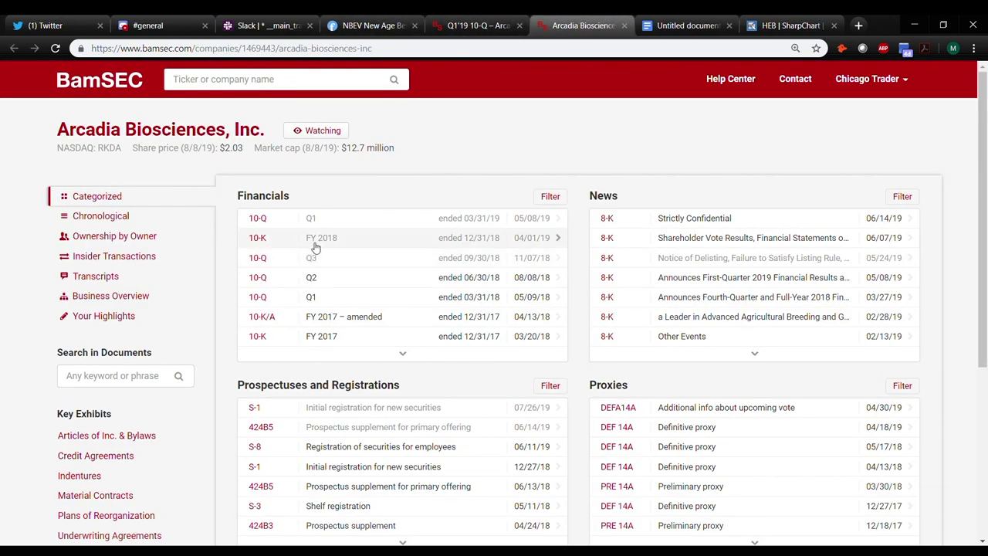
# Open the FY2018 10-K and Q3 2018 10-Q in new tabs, then find the 10-K's $13.5 million net loss
pyautogui.middleClick(315, 244)
pyautogui.middleClick(321, 263)
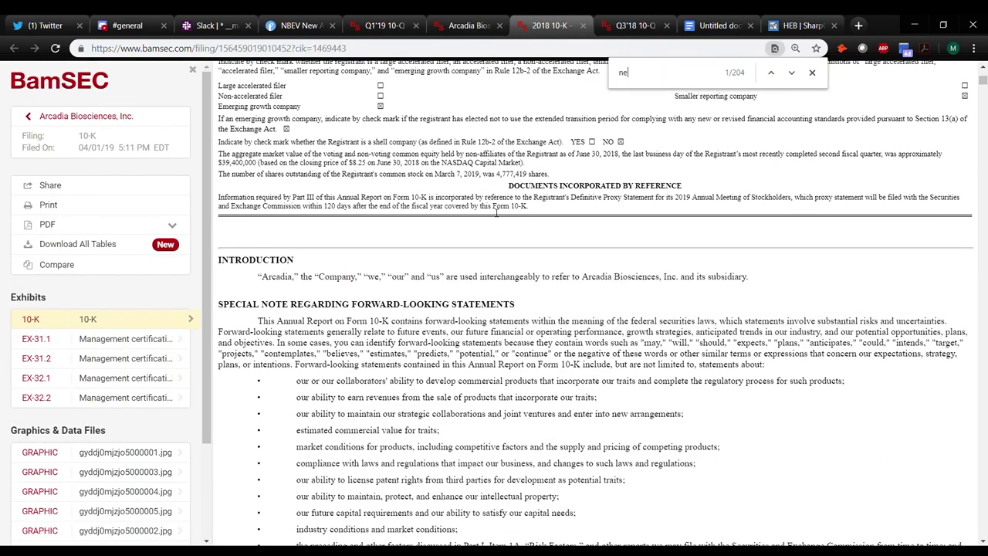
pyautogui.write('ss')
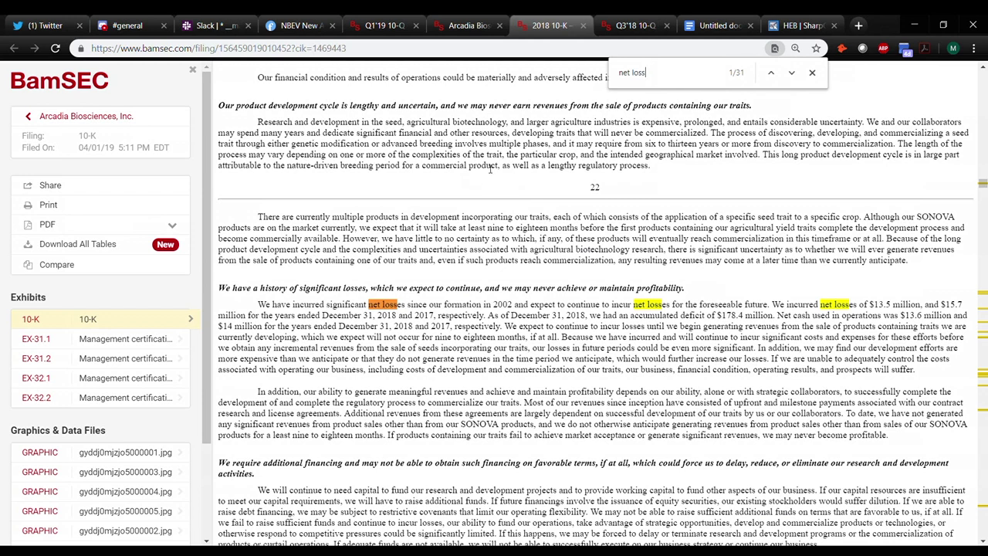
pyautogui.scroll(-1, 493, 182)
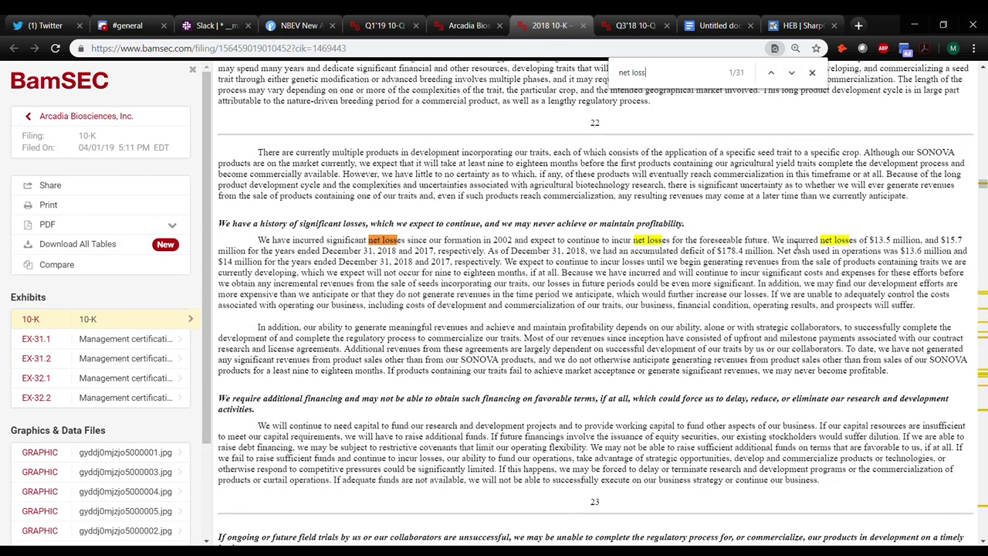
pyautogui.moveTo(867, 241); pyautogui.dragTo(920, 245)
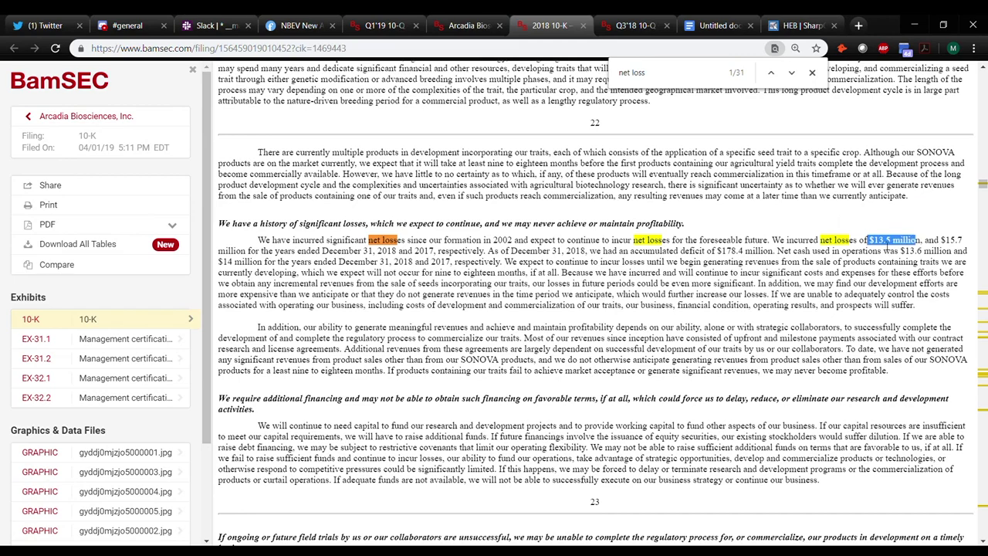